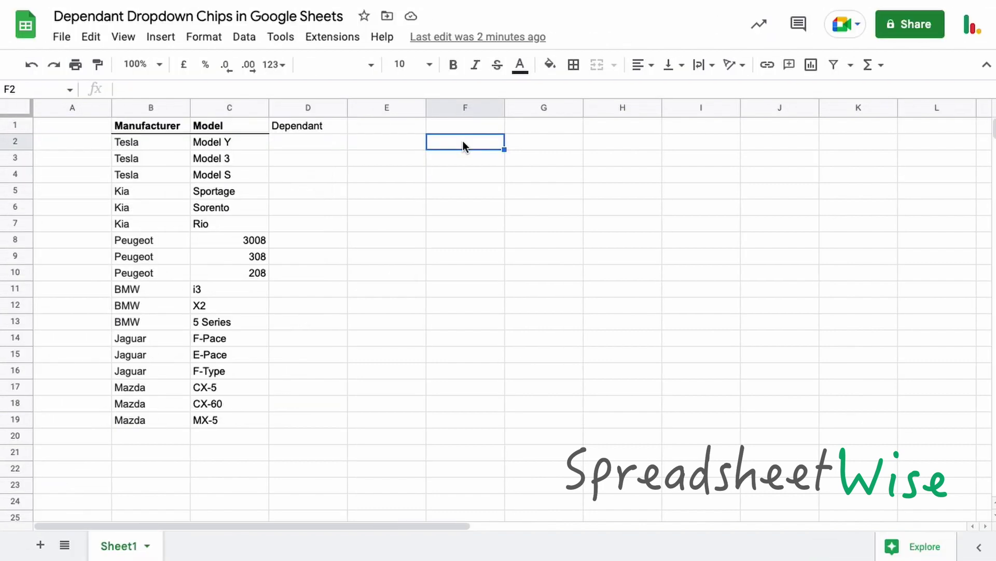
Insert a drop-down chip in F2 that takes its options from the range Sheet1!B2:B.
{"action": "left_click", "coordinate": [164, 43]}
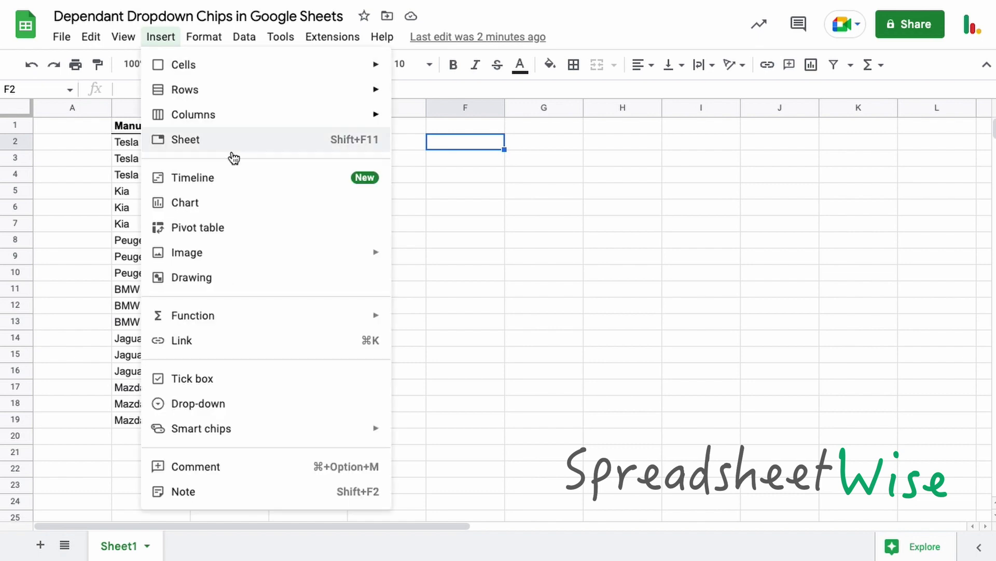
{"action": "left_click", "coordinate": [241, 408]}
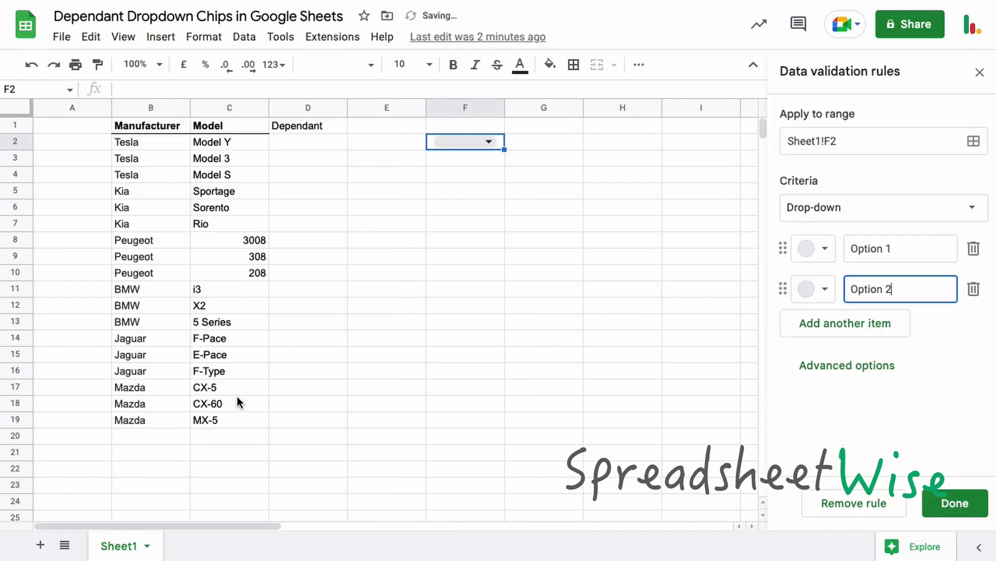
{"action": "left_click", "coordinate": [963, 210]}
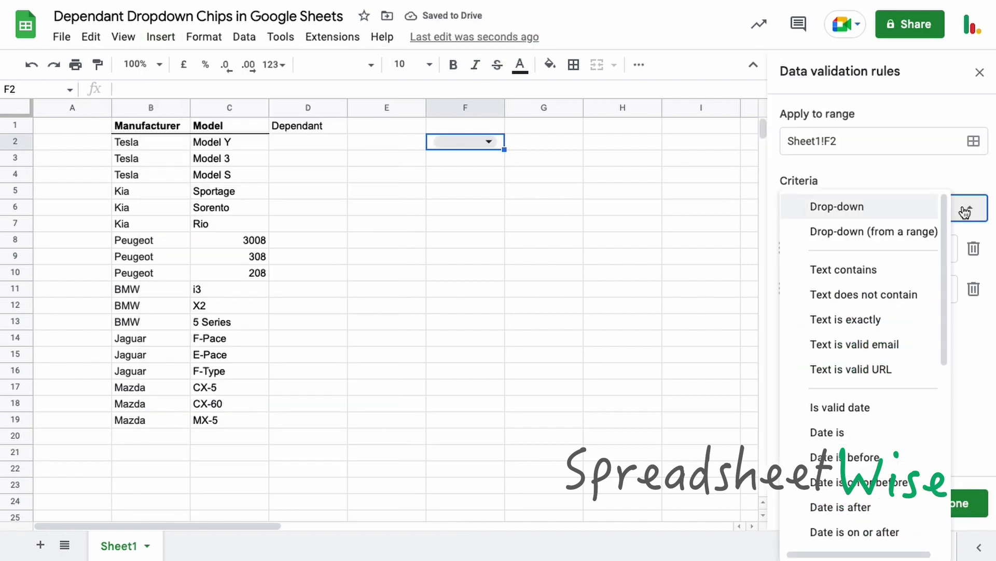
{"action": "left_click", "coordinate": [874, 234]}
{"action": "left_click", "coordinate": [974, 250]}
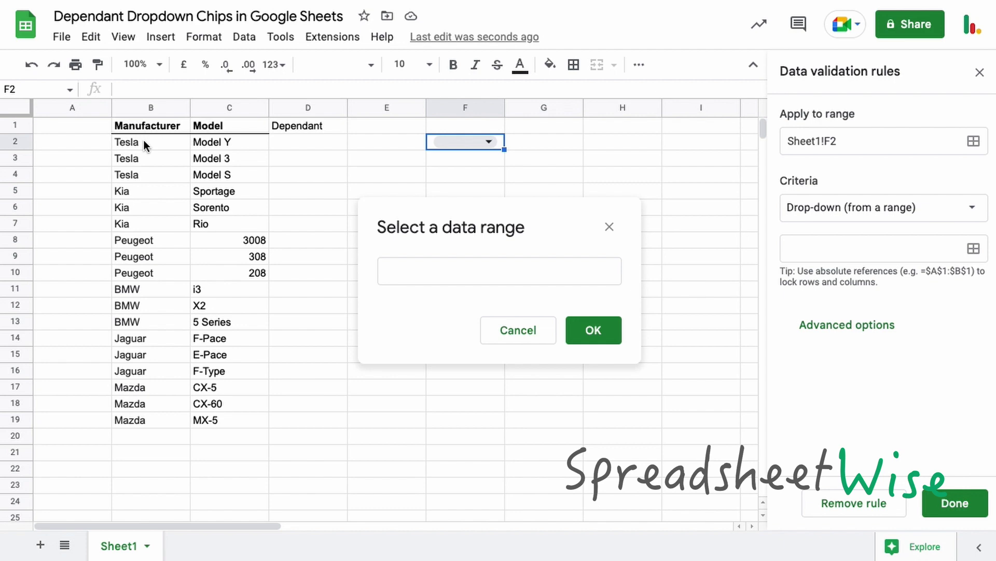
{"action": "left_click_drag", "start_coordinate": [144, 140], "coordinate": [136, 418]}
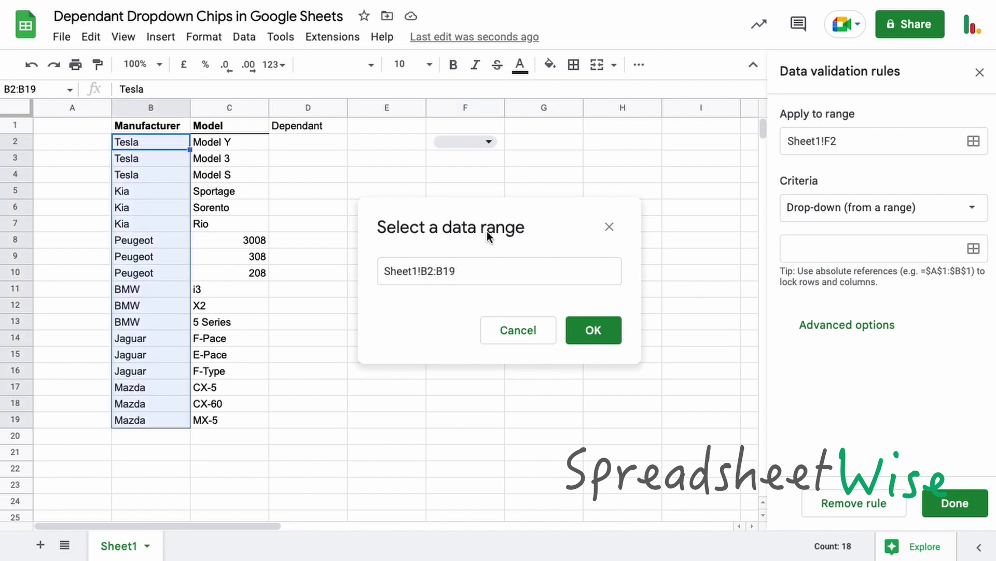
{"action": "left_click", "coordinate": [466, 274]}
{"action": "key", "text": "BackSpace"}
{"action": "key", "text": "BackSpace"}
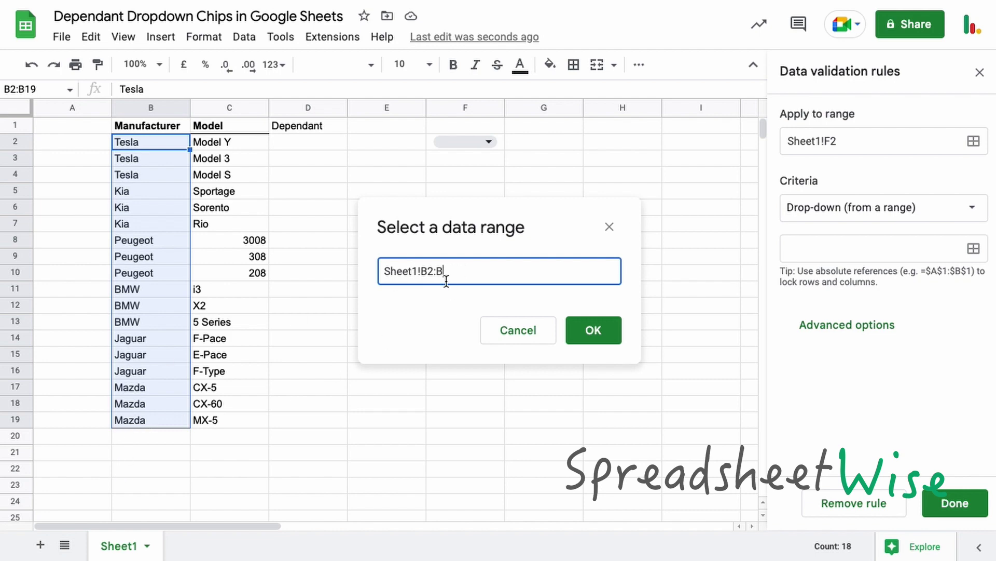
Confirm Sheet1!B2:B as the drop-down's source range.
{"action": "left_click", "coordinate": [576, 328]}
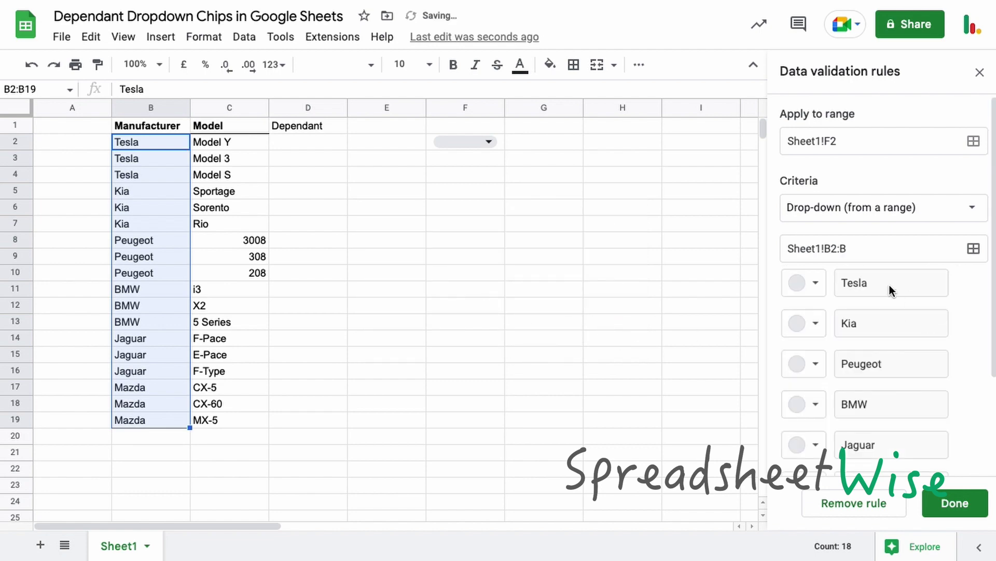
{"action": "scroll", "coordinate": [889, 284], "scroll_direction": "down", "scroll_amount": 3}
{"action": "scroll", "coordinate": [883, 294], "scroll_direction": "up", "scroll_amount": 2}
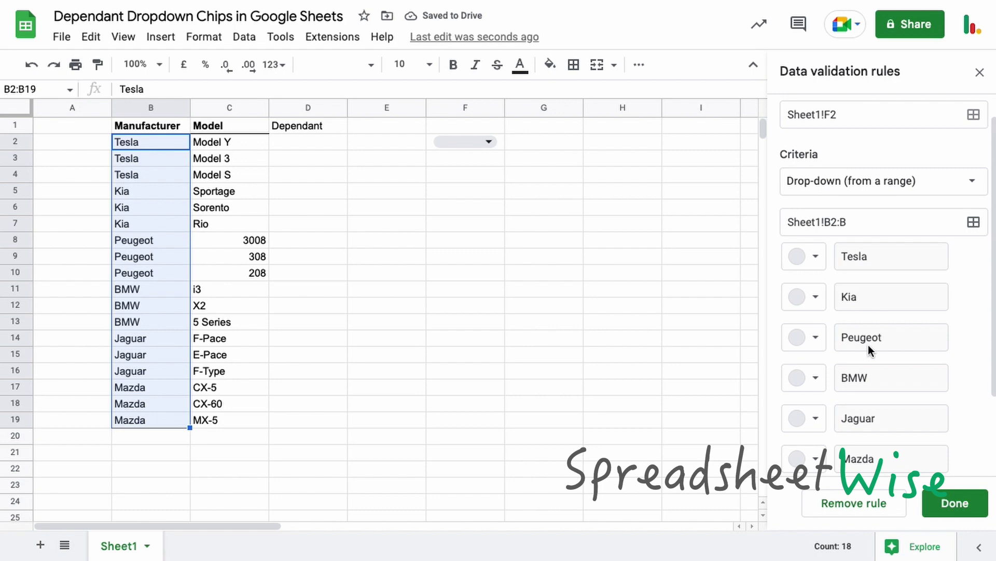
{"action": "scroll", "coordinate": [868, 345], "scroll_direction": "down", "scroll_amount": 1}
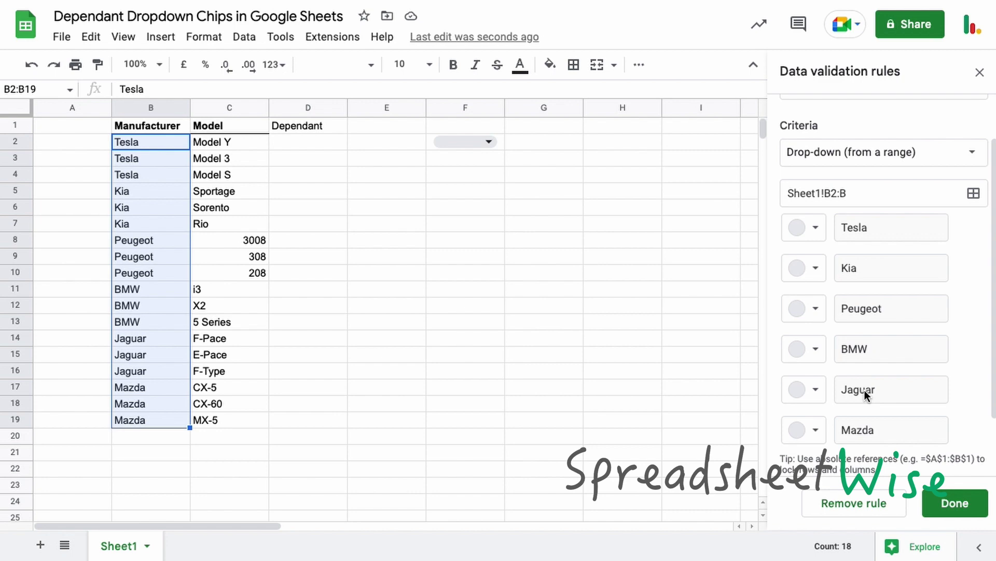
Save the drop-down rule and choose Tesla as the manufacturer in F2.
{"action": "left_click", "coordinate": [942, 506]}
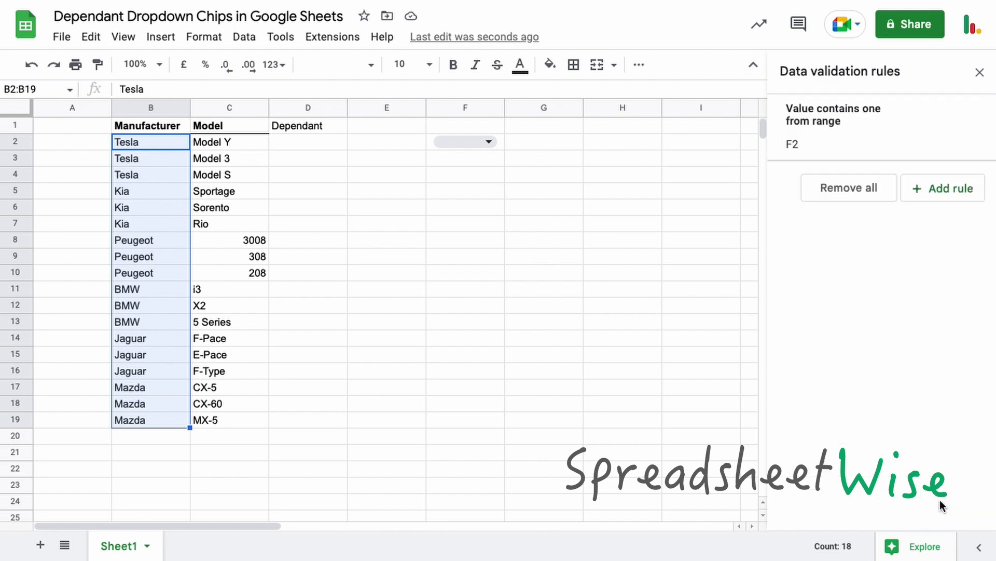
{"action": "left_click", "coordinate": [492, 140]}
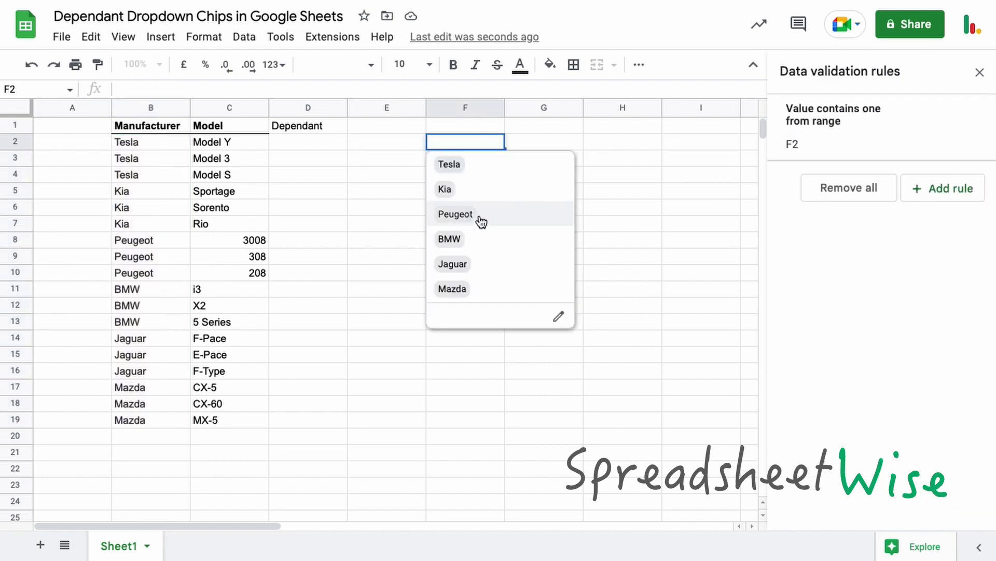
{"action": "left_click", "coordinate": [481, 163]}
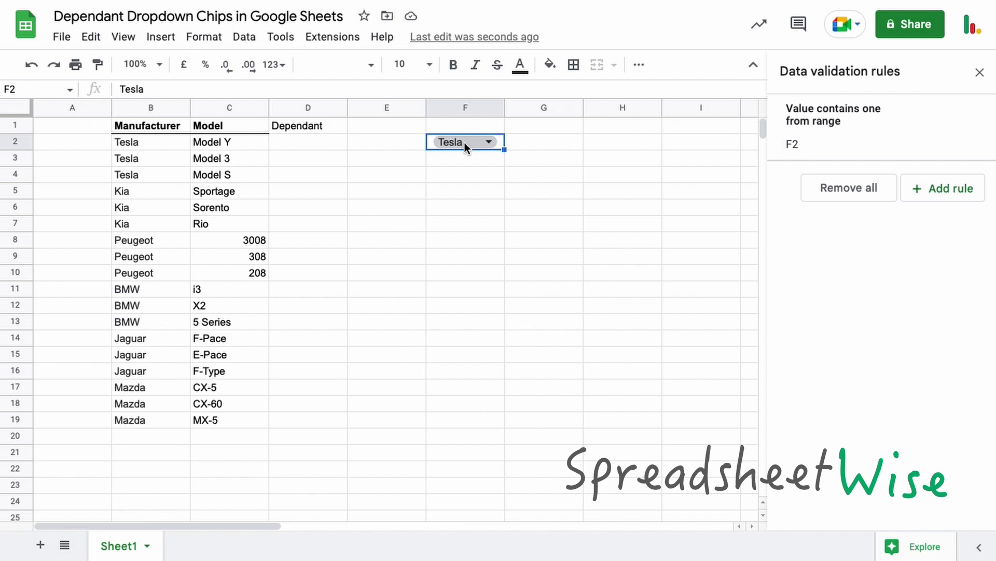
{"action": "left_click", "coordinate": [538, 146]}
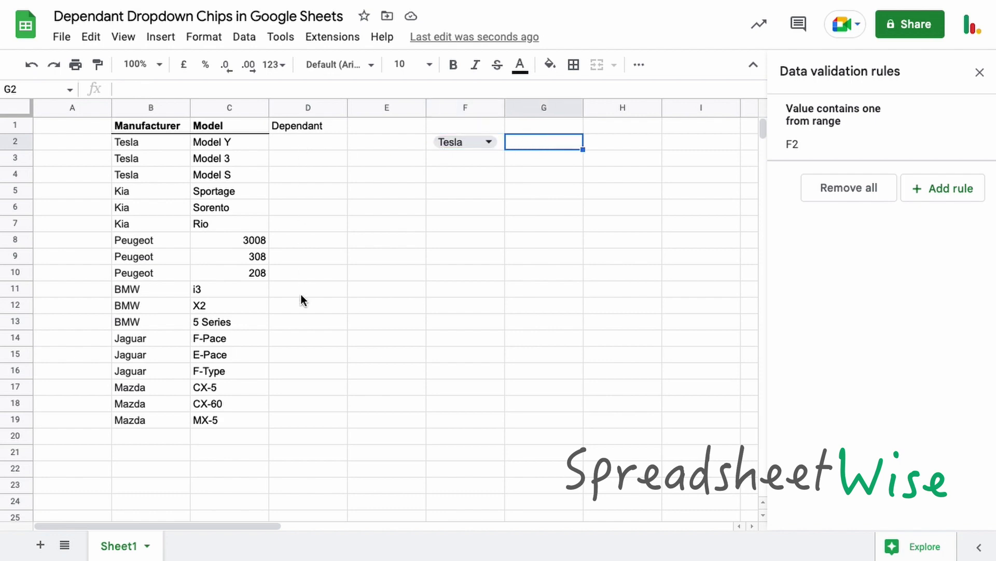
{"action": "left_click", "coordinate": [304, 141]}
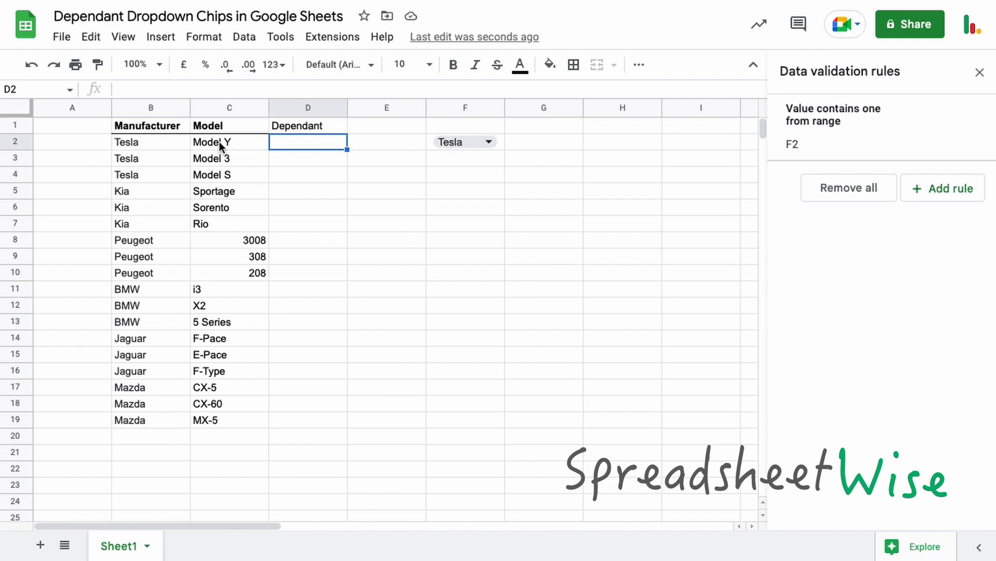
{"action": "left_click_drag", "start_coordinate": [219, 142], "coordinate": [214, 170]}
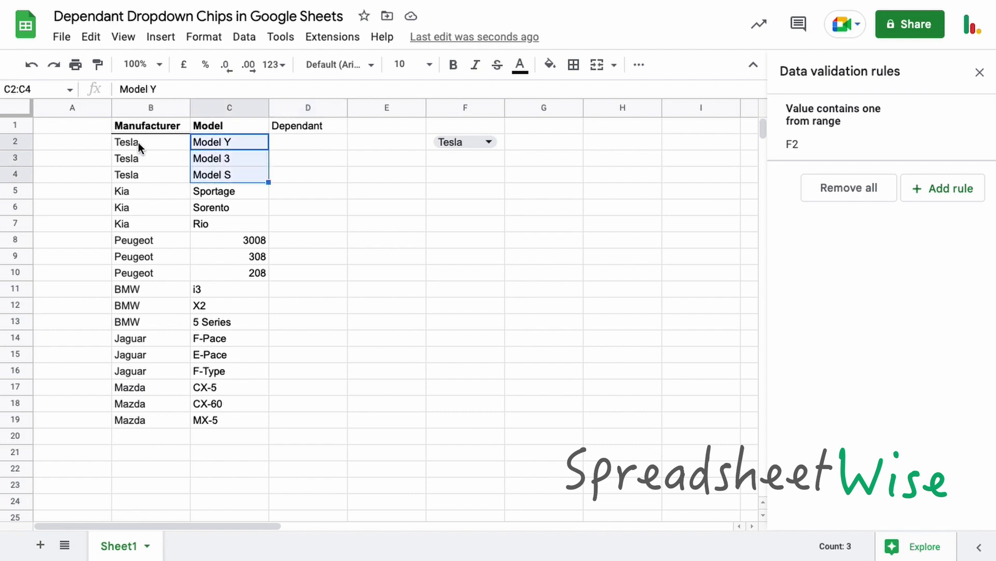
{"action": "left_click_drag", "start_coordinate": [138, 142], "coordinate": [135, 172]}
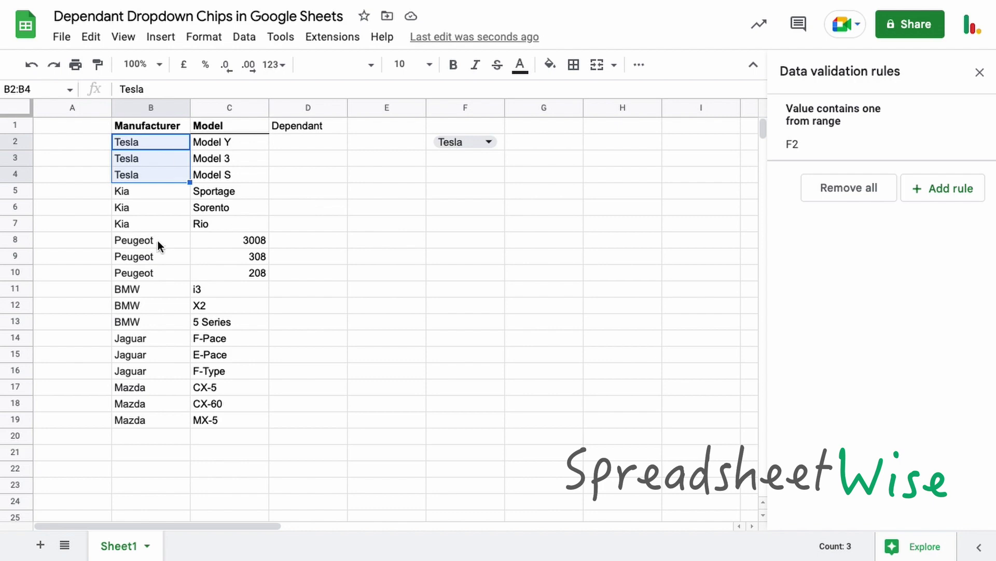
Enter =FILTER(C2:C,B2:B=F2) in D2 to list Model Y, Model 3 and Model S.
{"action": "left_click", "coordinate": [286, 146]}
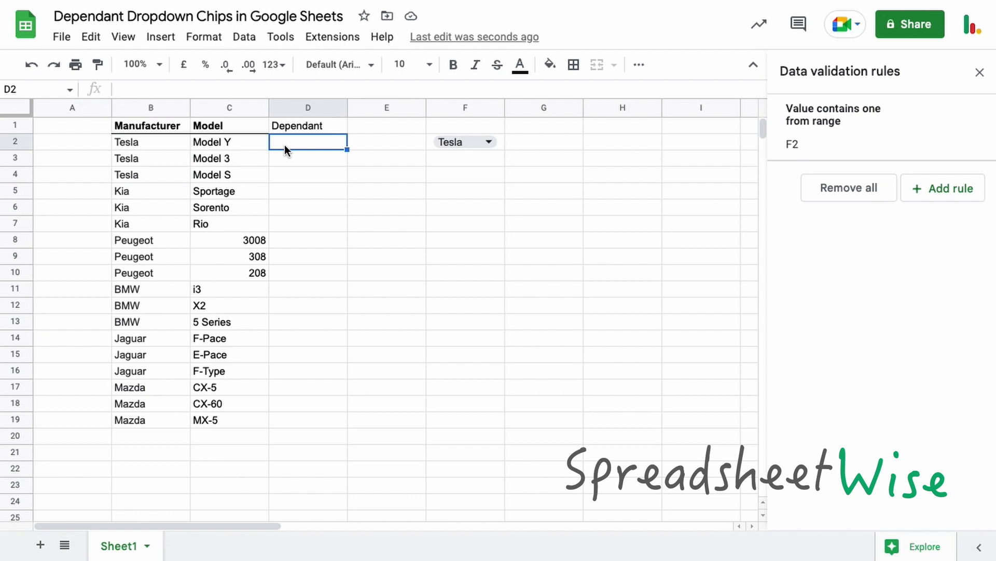
{"action": "type", "text": "=fil"}
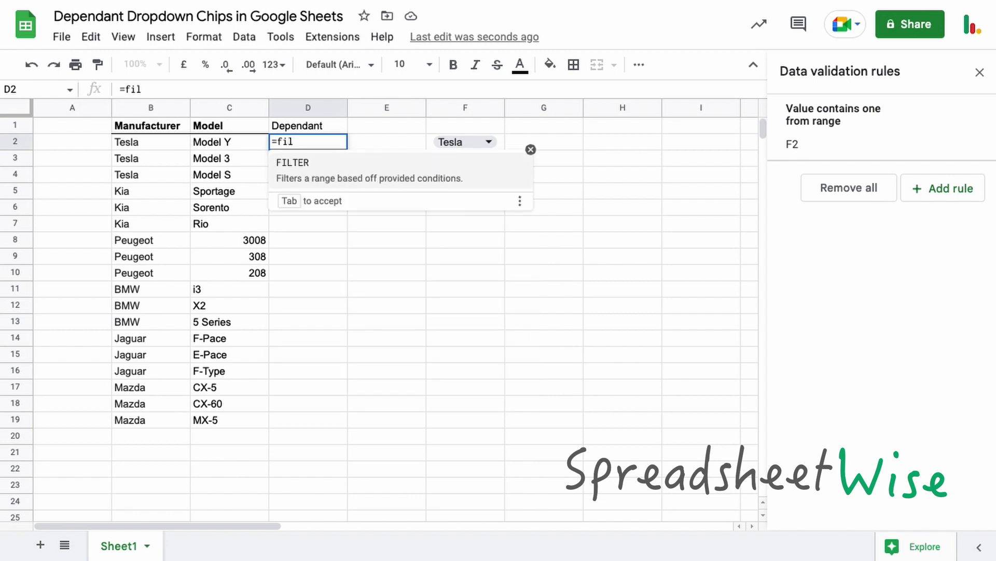
{"action": "key", "text": "Tab"}
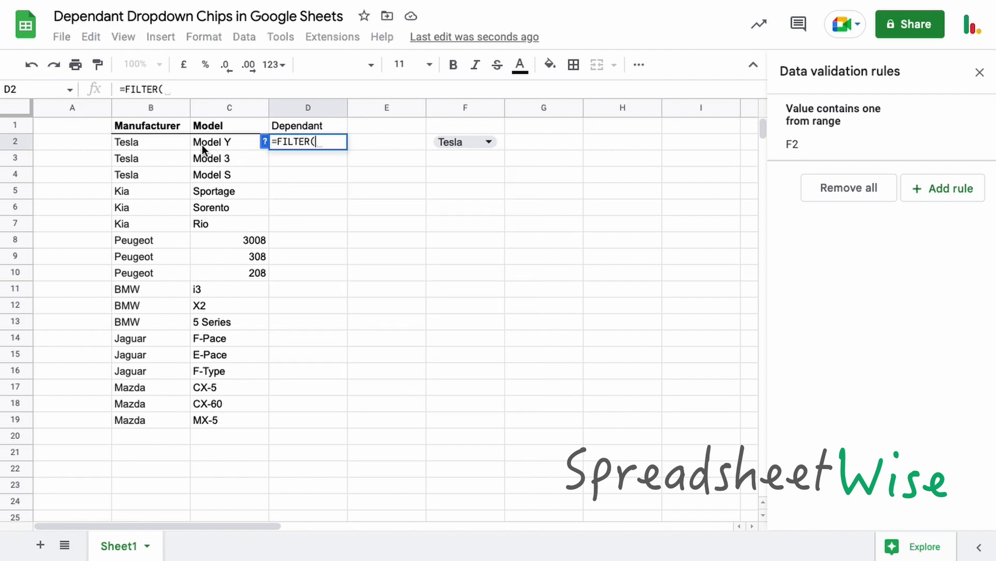
{"action": "left_click_drag", "start_coordinate": [204, 148], "coordinate": [204, 207]}
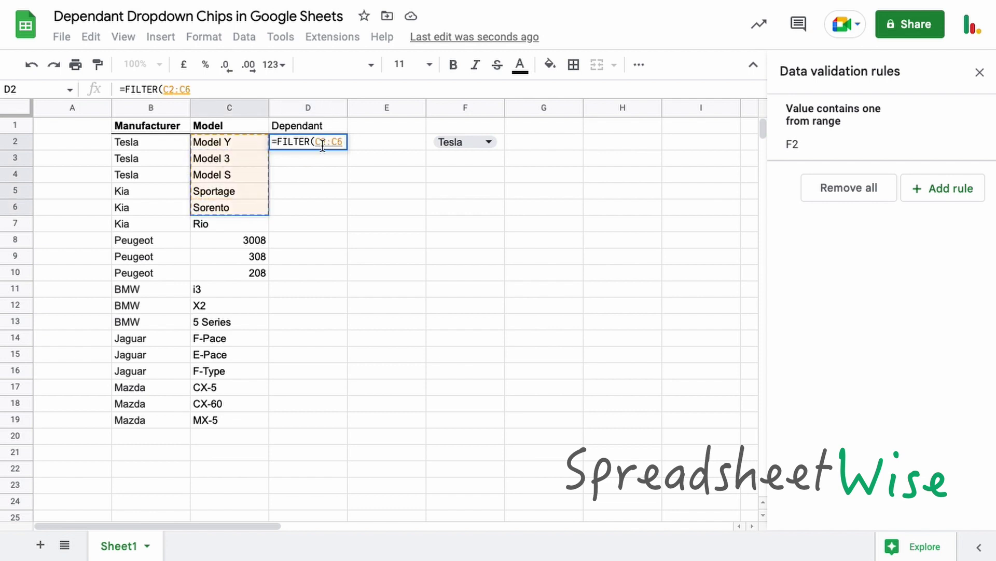
{"action": "key", "text": "BackSpace"}
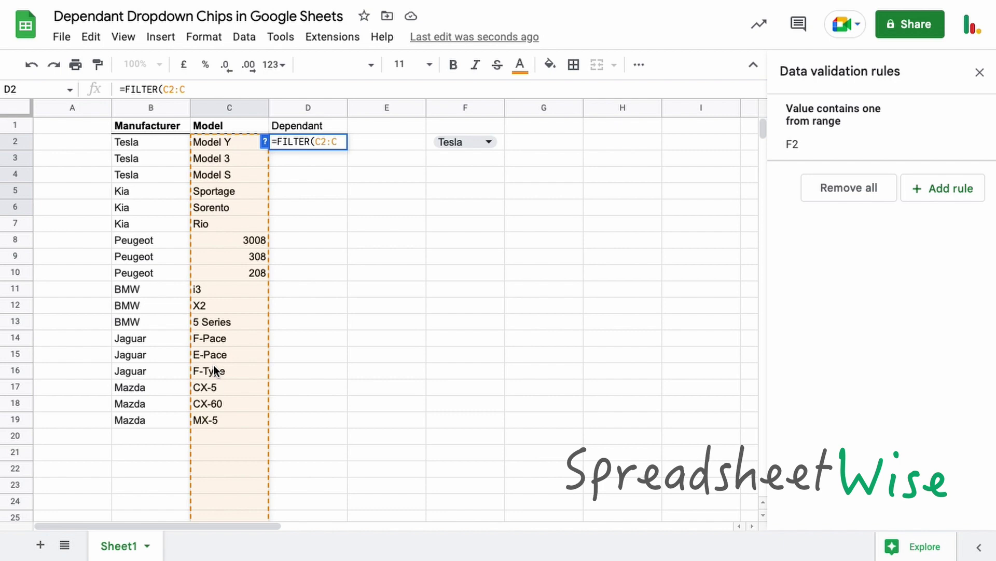
{"action": "type", "text": ","}
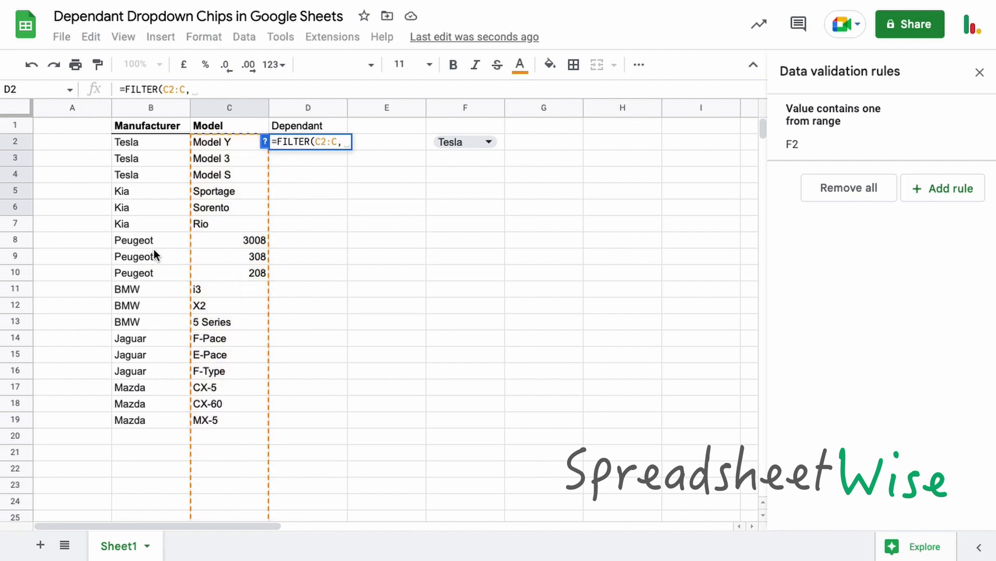
{"action": "left_click_drag", "start_coordinate": [148, 142], "coordinate": [144, 199]}
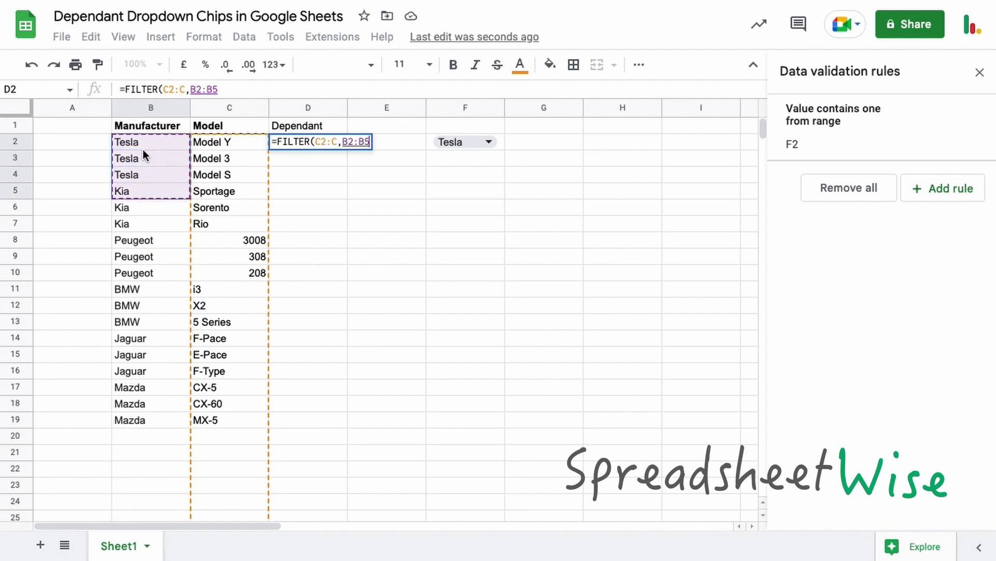
{"action": "key", "text": "BackSpace"}
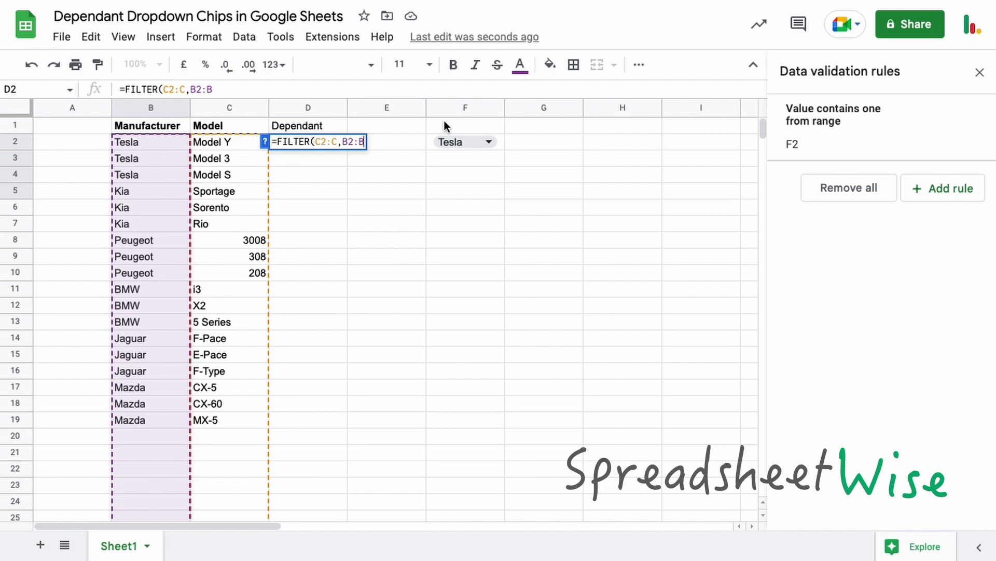
{"action": "type", "text": "="}
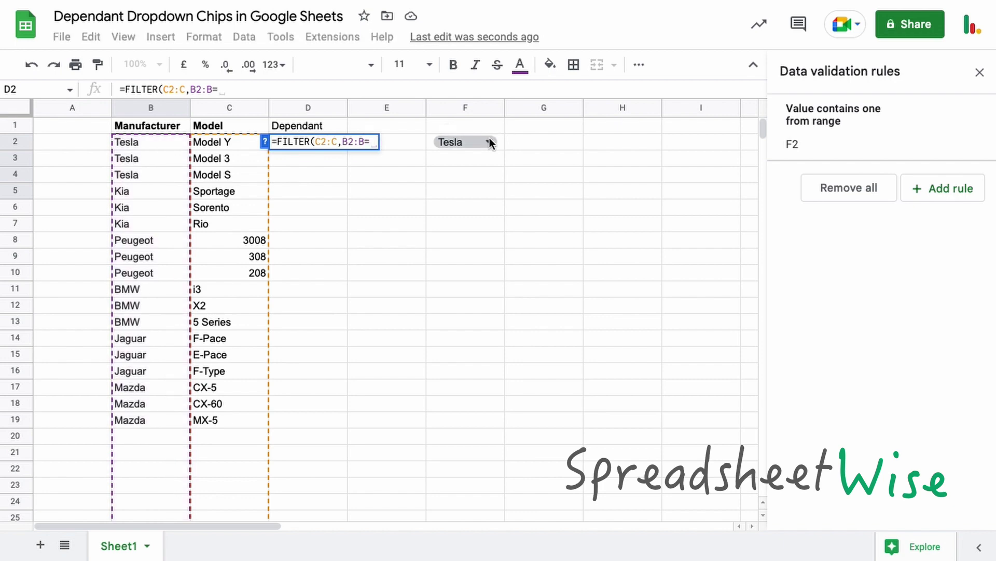
{"action": "left_click", "coordinate": [429, 141]}
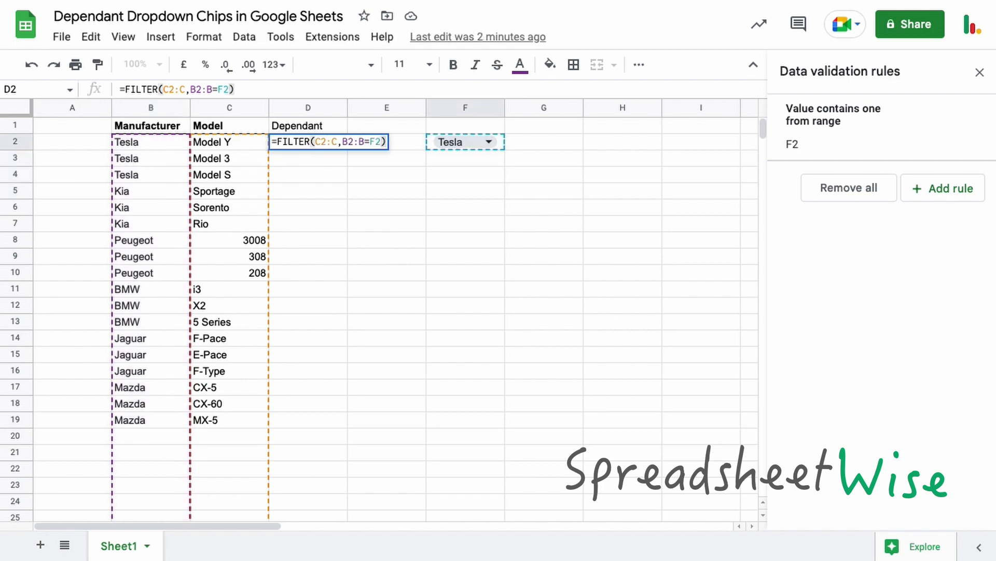
{"action": "key", "text": "Return"}
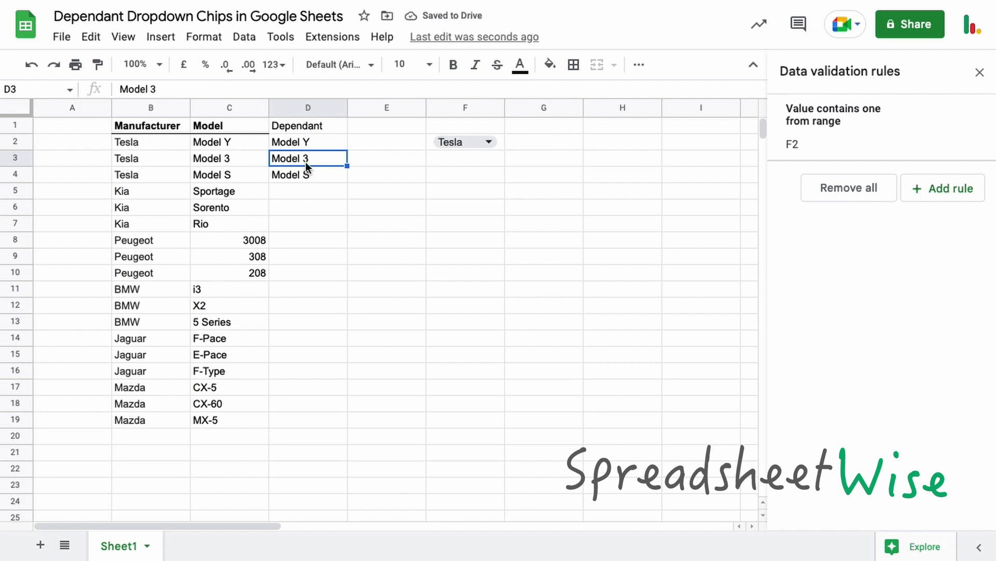
Switch F2 to Kia so column D lists Sportage, Sorento and Rio.
{"action": "left_click", "coordinate": [489, 142]}
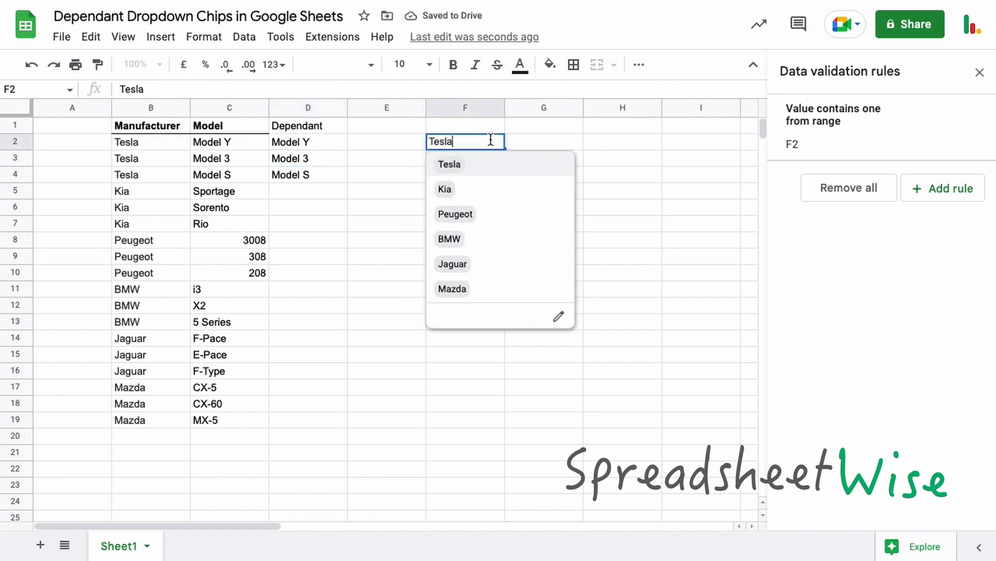
{"action": "left_click", "coordinate": [480, 193]}
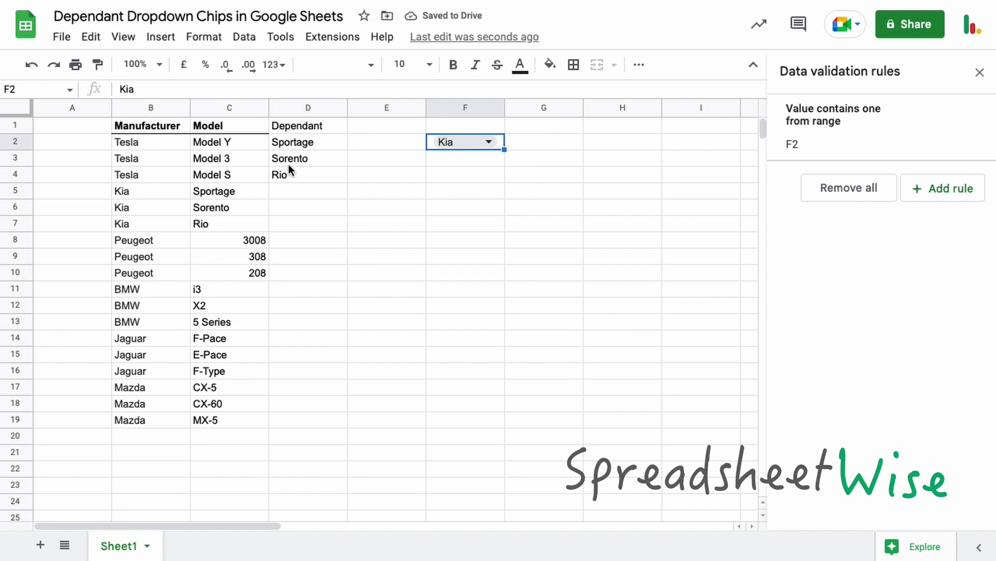
{"action": "left_click", "coordinate": [525, 142]}
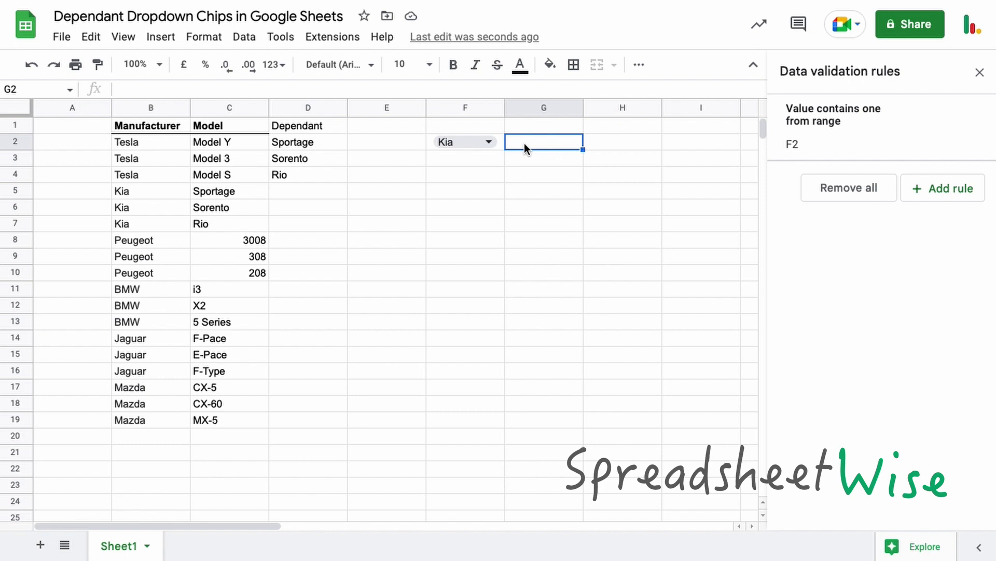
Add a drop-down rule to G2 that draws its options from Sheet1!D2:D.
{"action": "left_click", "coordinate": [906, 188]}
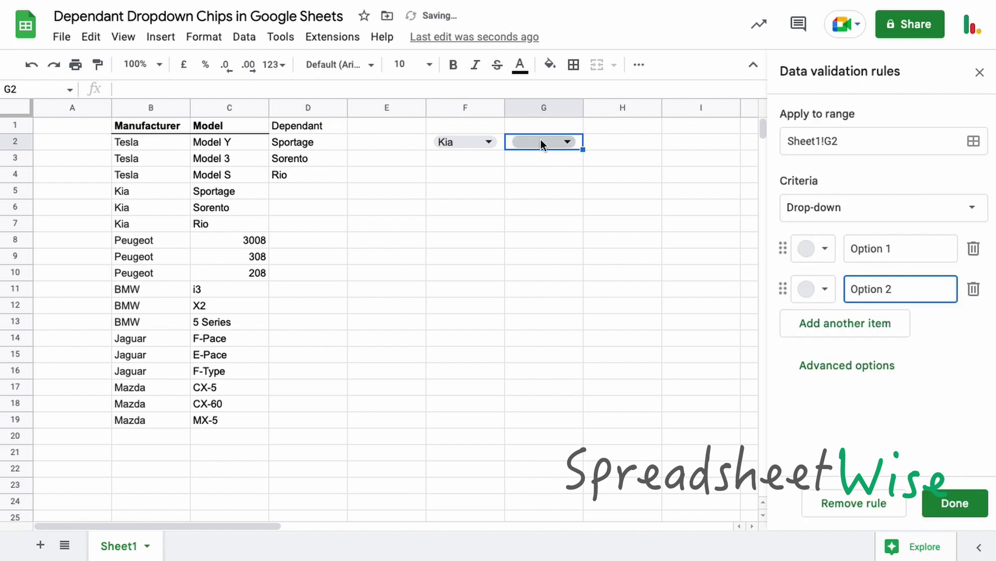
{"action": "left_click", "coordinate": [969, 210]}
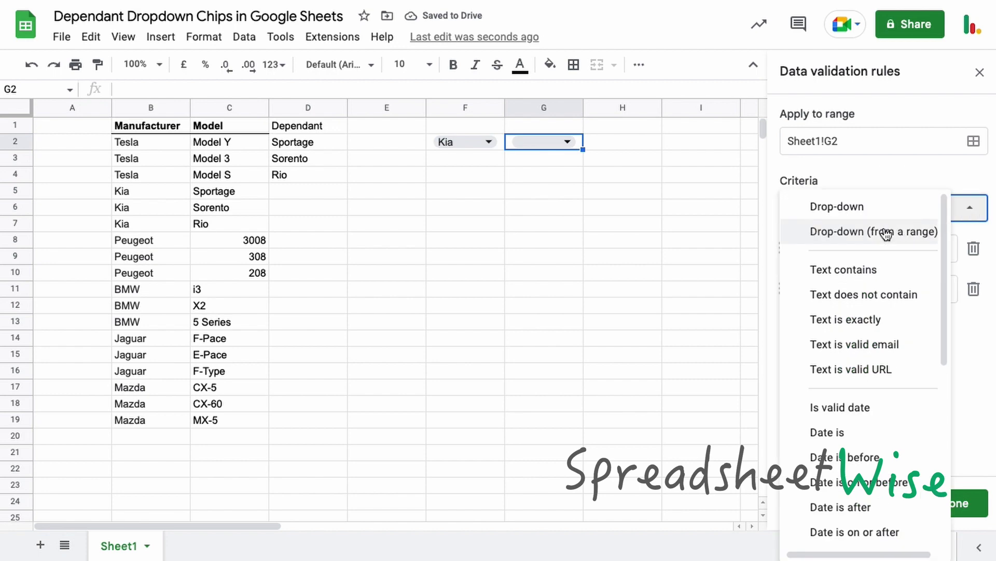
{"action": "left_click", "coordinate": [870, 232]}
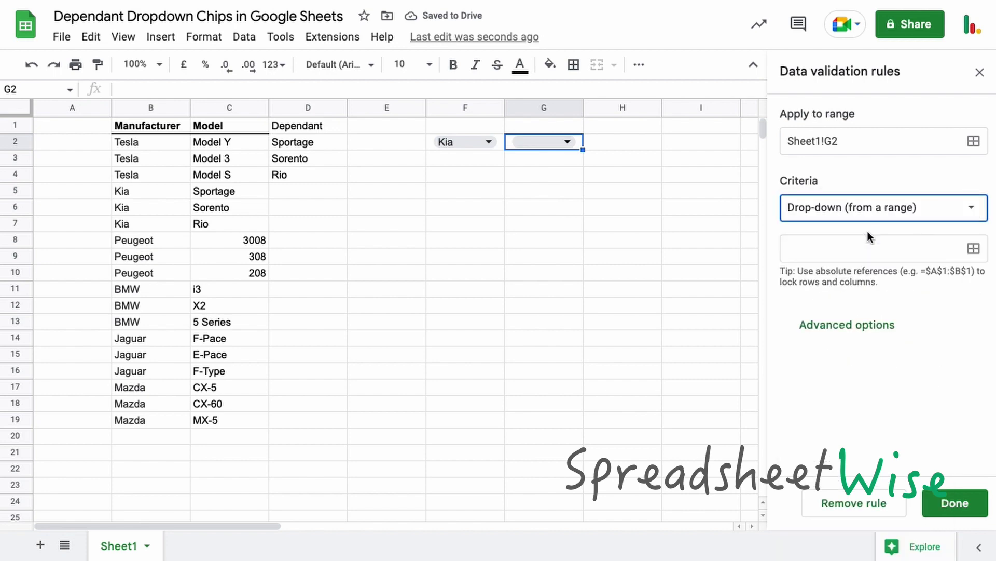
{"action": "left_click", "coordinate": [961, 250]}
{"action": "left_click_drag", "start_coordinate": [300, 143], "coordinate": [296, 174]}
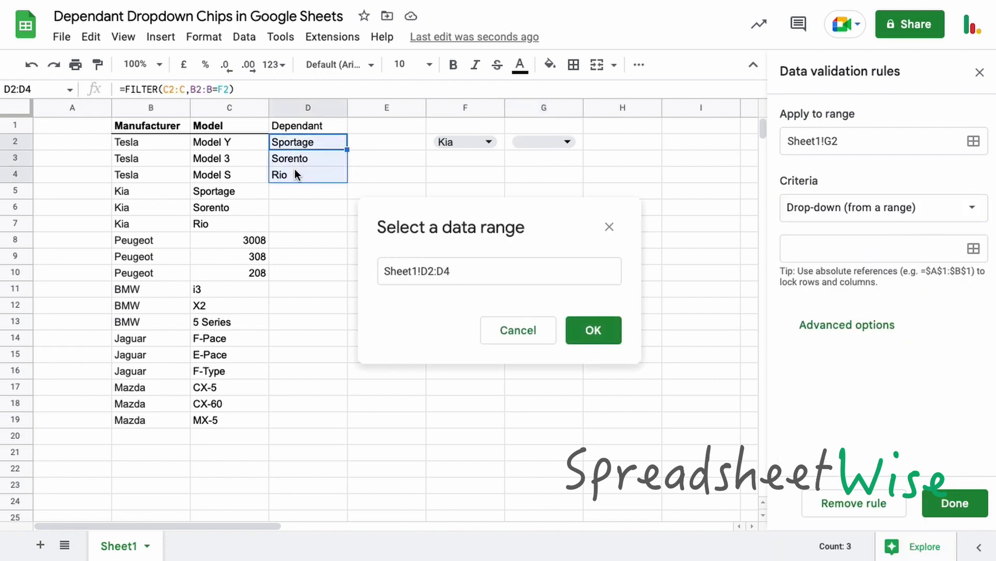
{"action": "left_click", "coordinate": [456, 271]}
{"action": "key", "text": "BackSpace"}
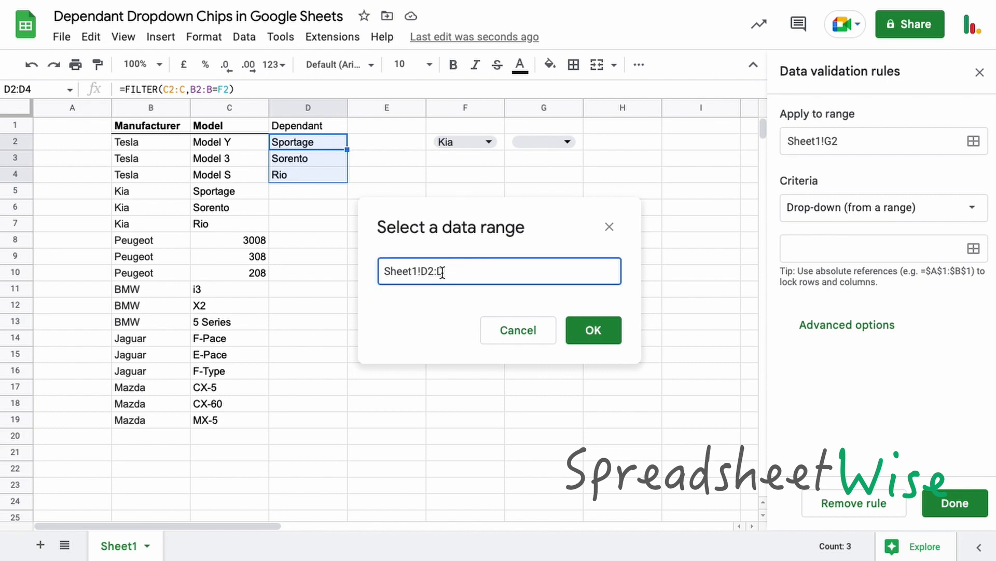
{"action": "left_click", "coordinate": [590, 341]}
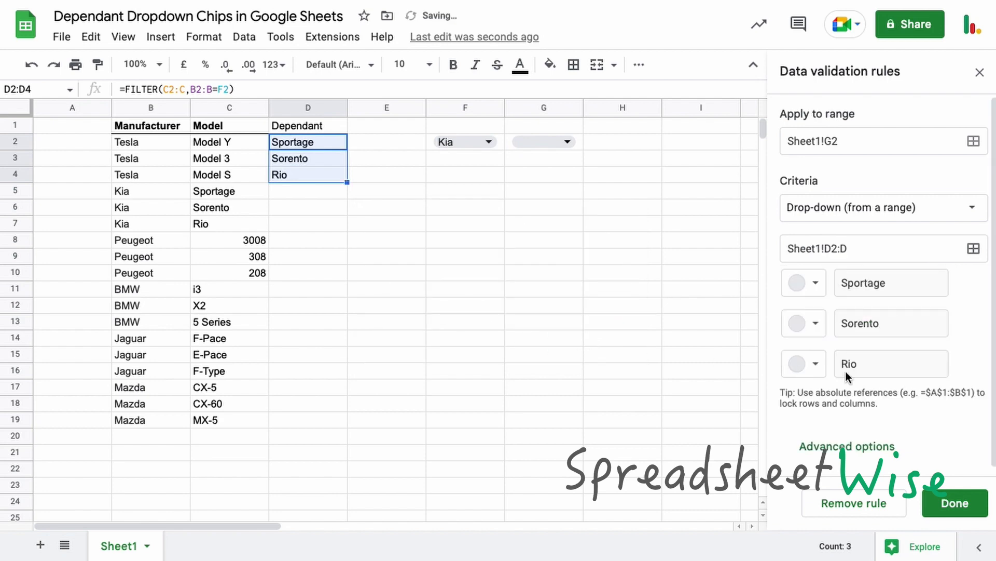
Save G2's rule, then switch F2 to Peugeot and check G2's model options.
{"action": "left_click", "coordinate": [938, 502]}
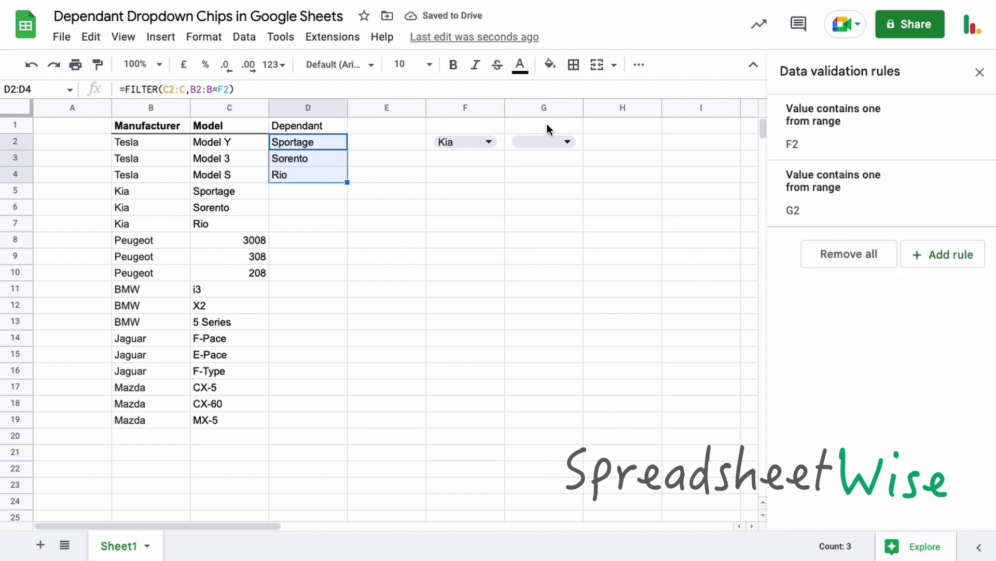
{"action": "left_click", "coordinate": [488, 142]}
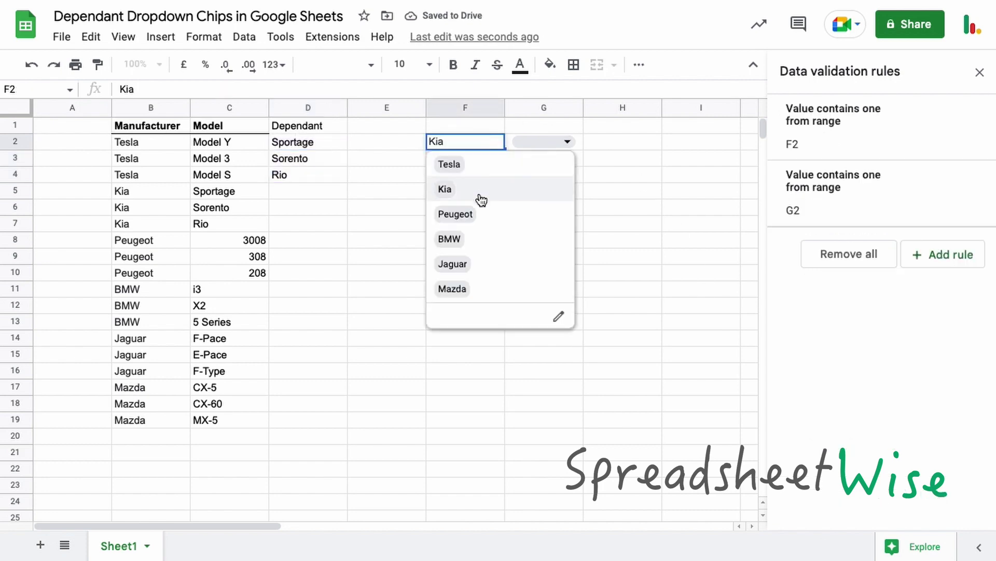
{"action": "left_click", "coordinate": [473, 215]}
{"action": "left_click", "coordinate": [569, 141]}
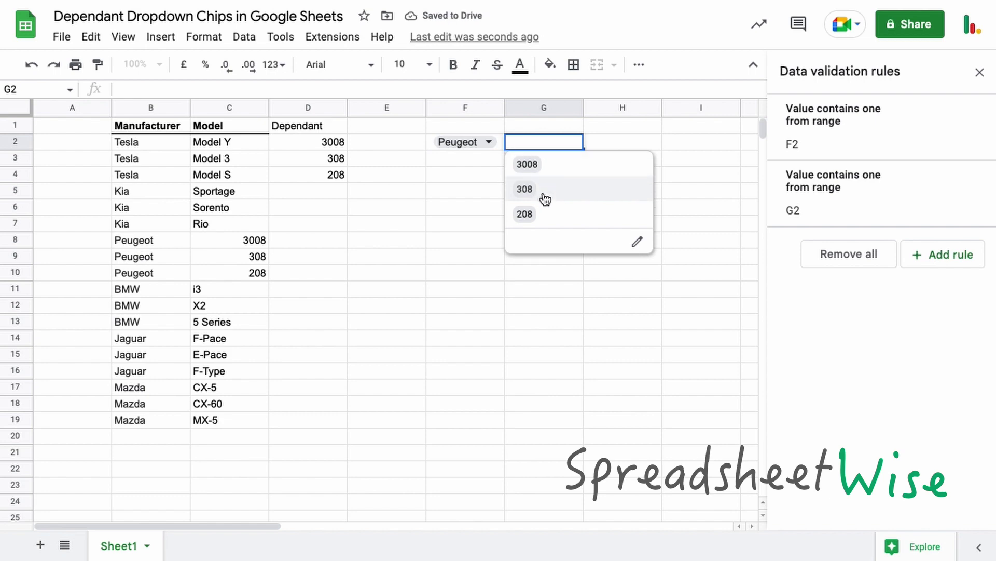
Switch F2 to BMW and confirm G2 offers i3, X2 and 5 Series.
{"action": "left_click", "coordinate": [488, 140]}
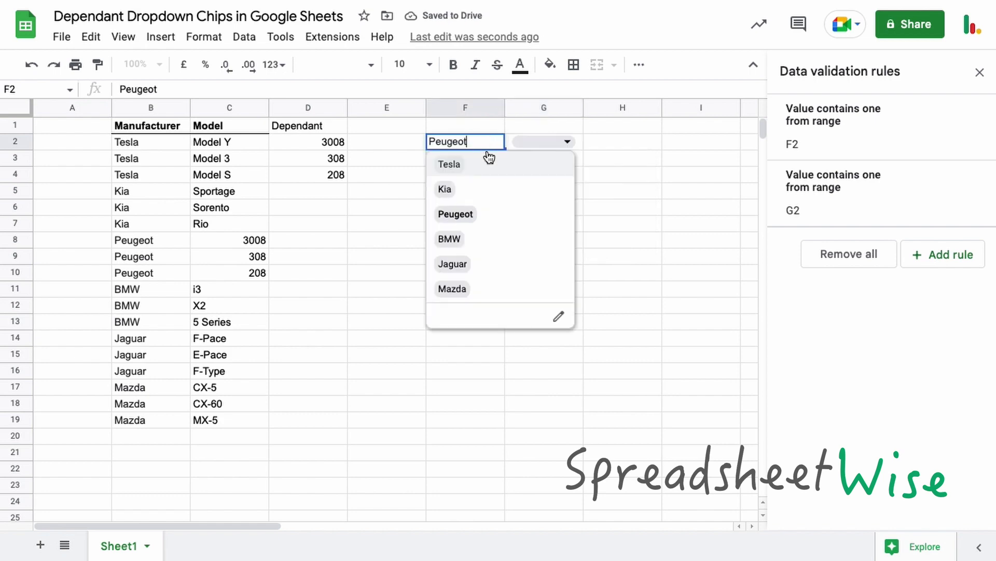
{"action": "left_click", "coordinate": [482, 242]}
{"action": "left_click", "coordinate": [567, 142]}
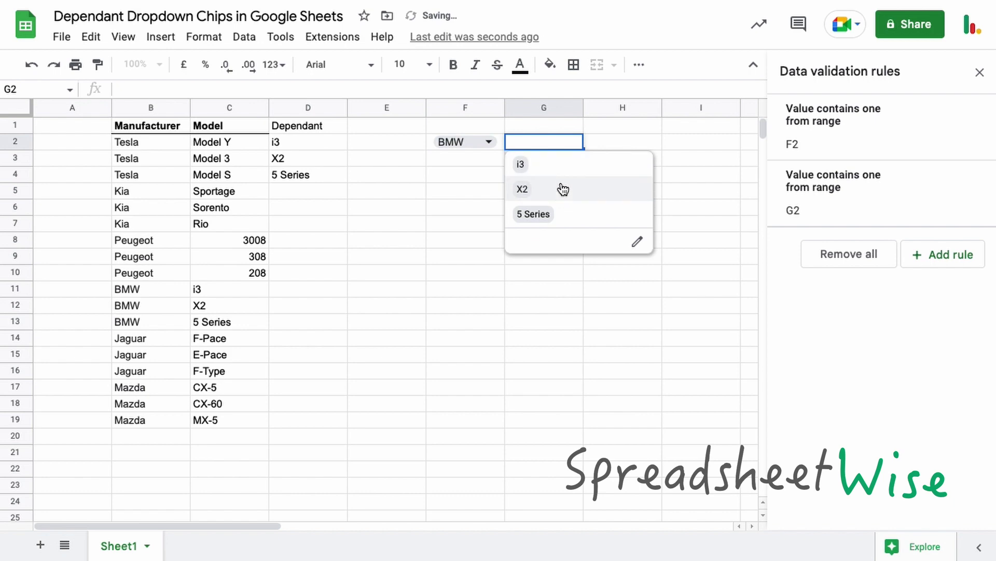
{"action": "left_click", "coordinate": [452, 194]}
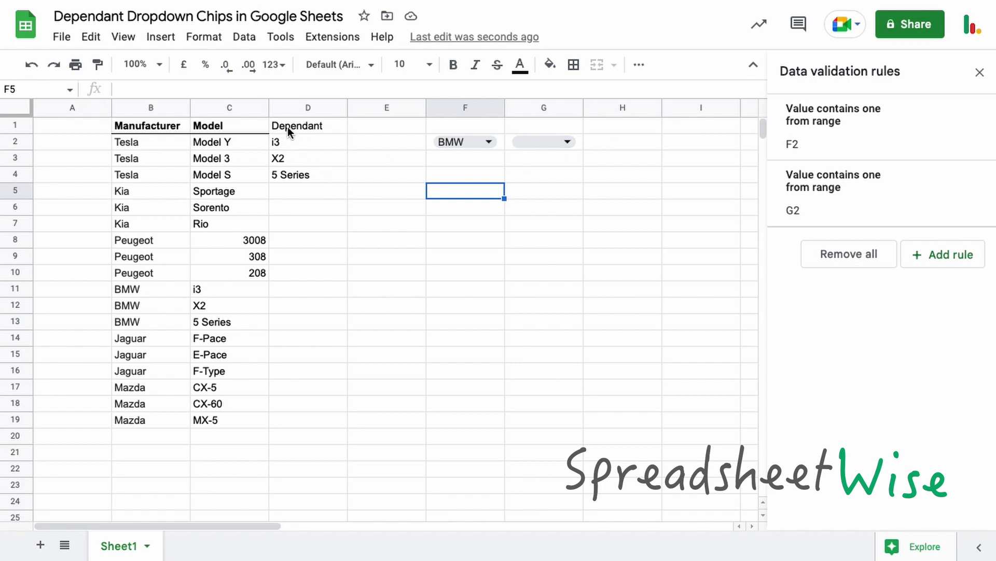
Review the FILTER formula in D2 and switch F2 to Tesla.
{"action": "left_click", "coordinate": [294, 141]}
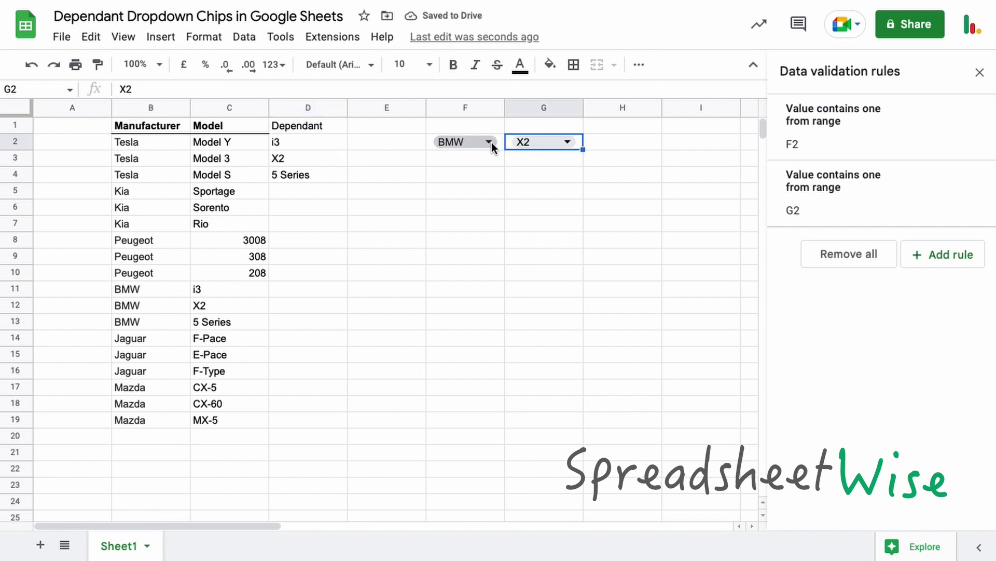
{"action": "left_click", "coordinate": [491, 142]}
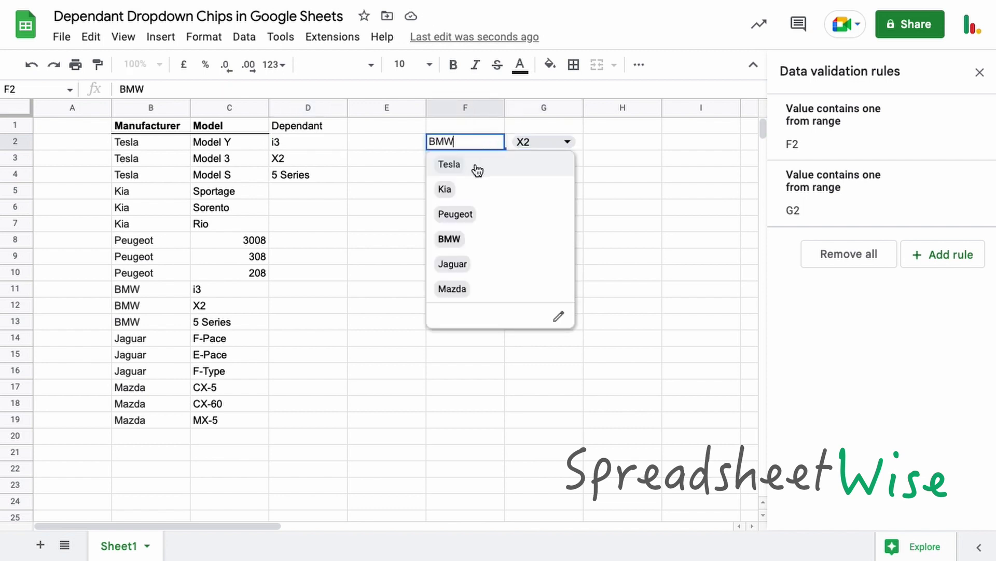
{"action": "left_click", "coordinate": [484, 166]}
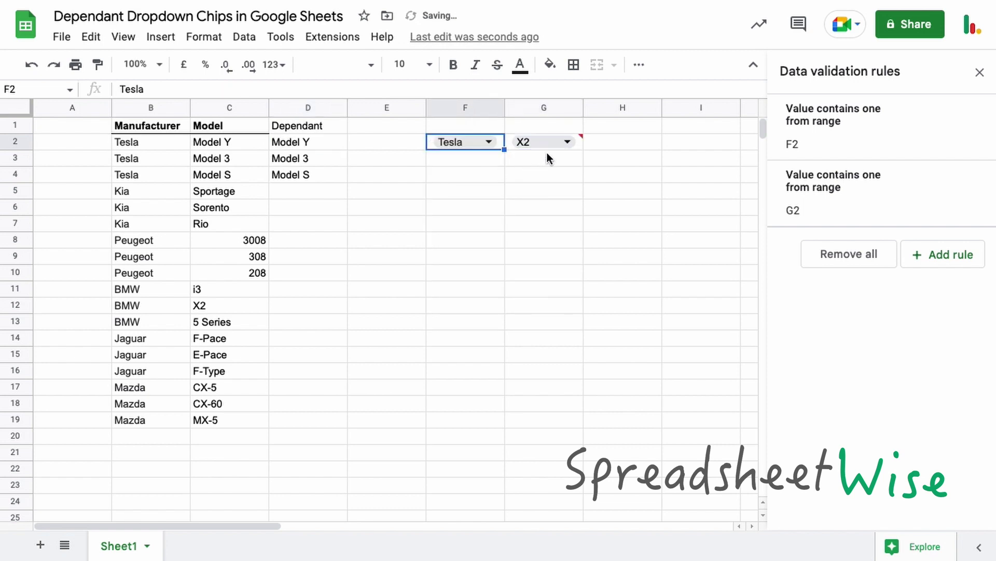
Replace the invalid X2 in G2 with Model 3.
{"action": "mouse_move", "coordinate": [584, 143]}
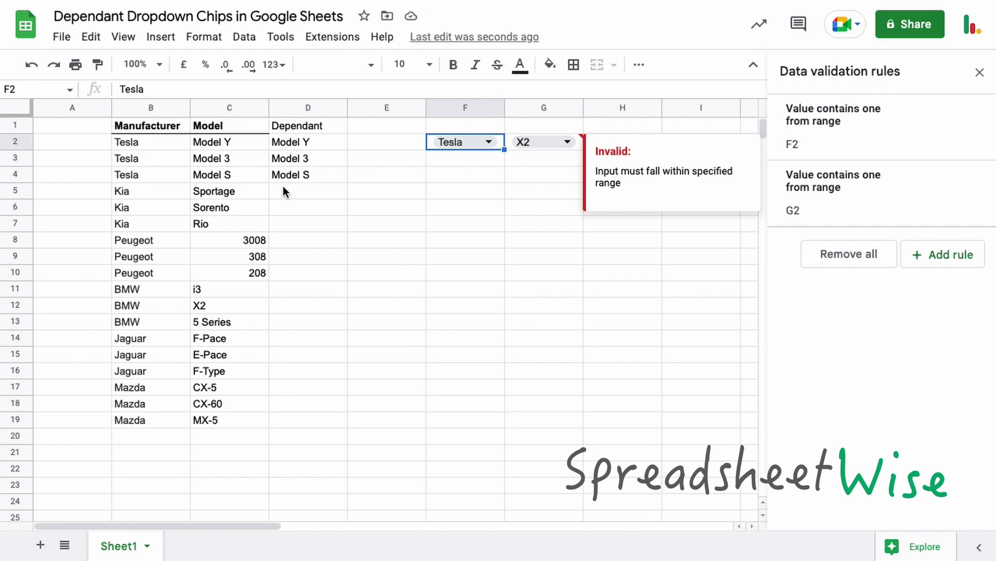
{"action": "double_click", "coordinate": [568, 142]}
{"action": "left_click", "coordinate": [567, 191]}
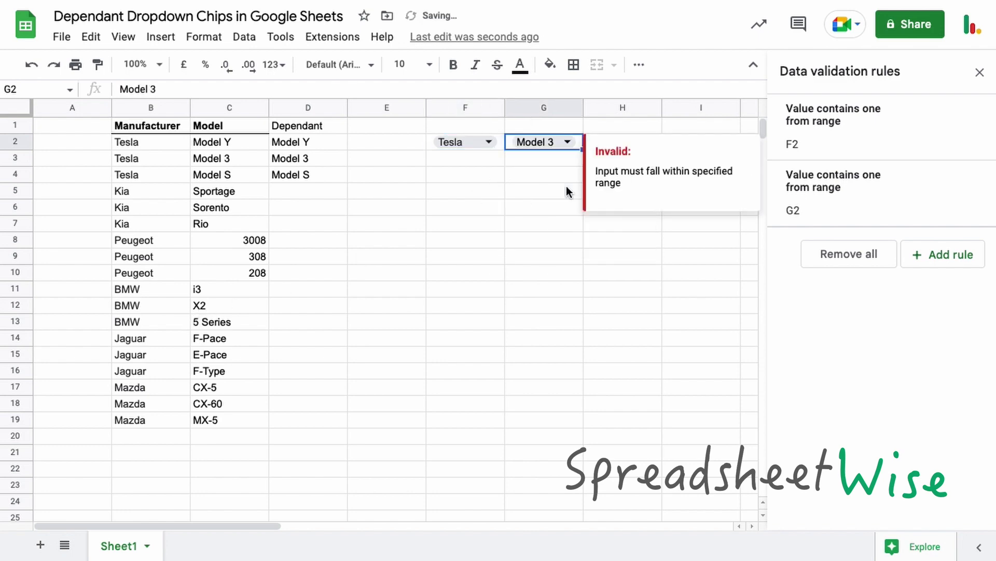
{"action": "left_click", "coordinate": [563, 191]}
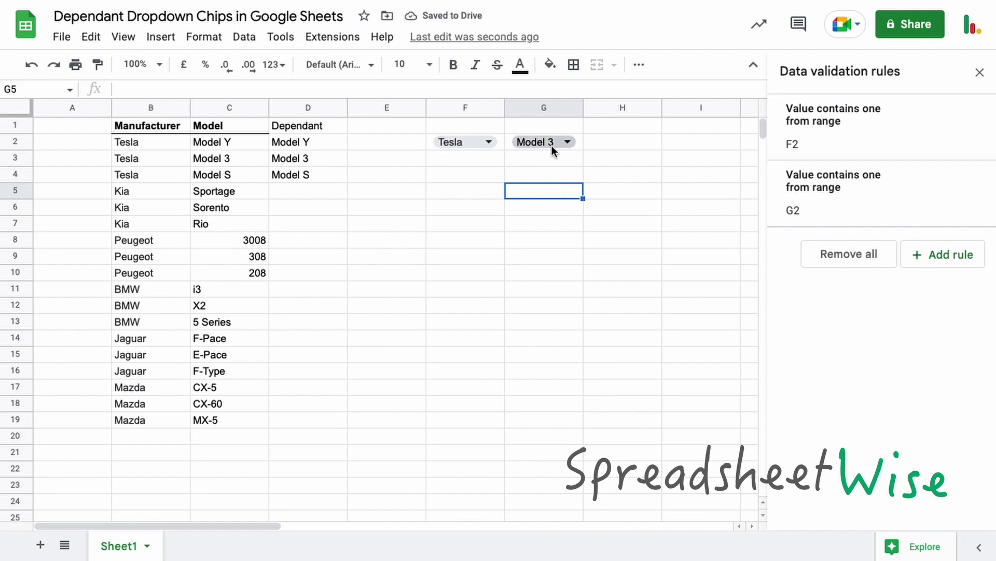
Switch F2 to Peugeot and pick 308 in G2 from 3008, 308 and 208.
{"action": "left_click", "coordinate": [487, 142]}
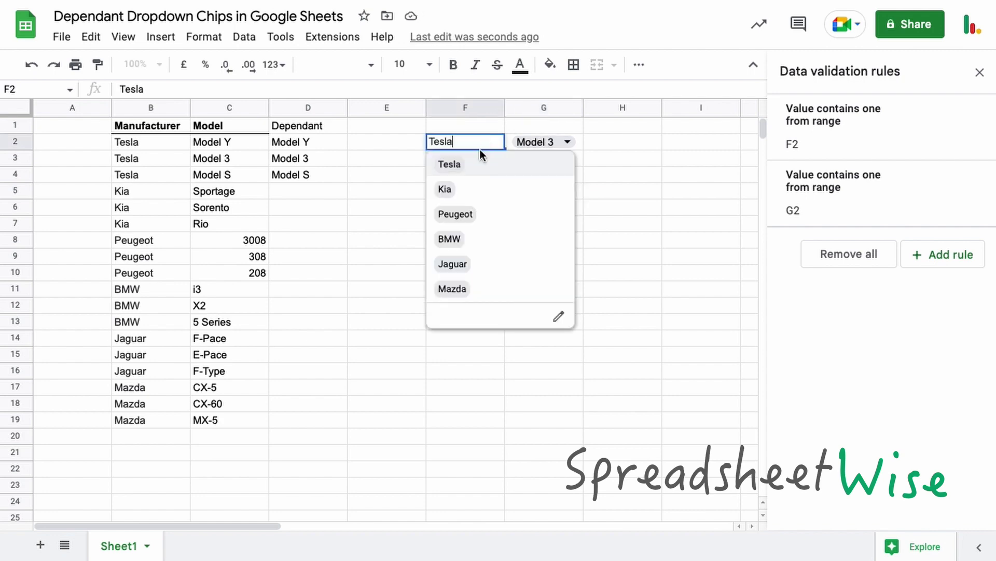
{"action": "left_click", "coordinate": [469, 215]}
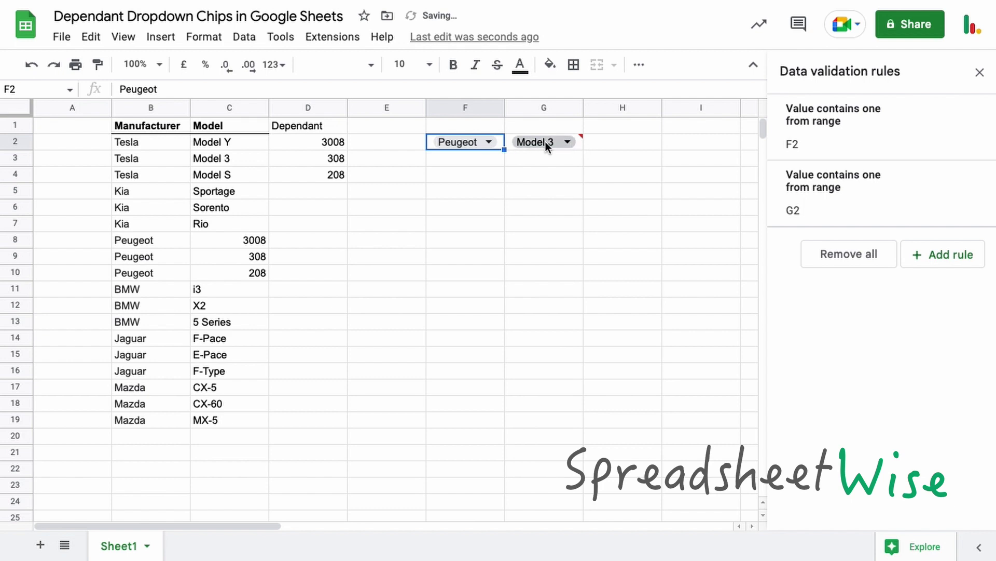
{"action": "mouse_move", "coordinate": [541, 141]}
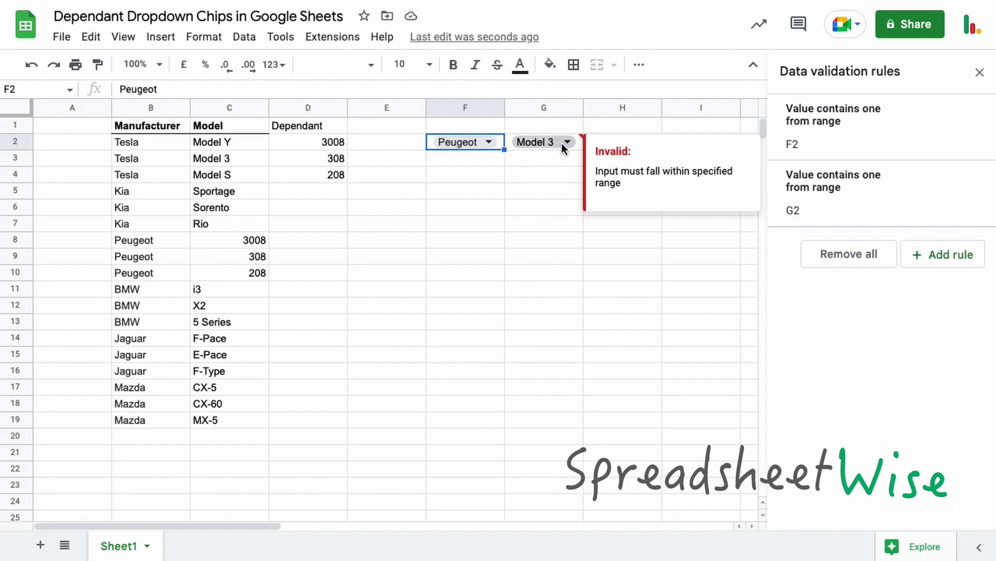
{"action": "left_click", "coordinate": [564, 141]}
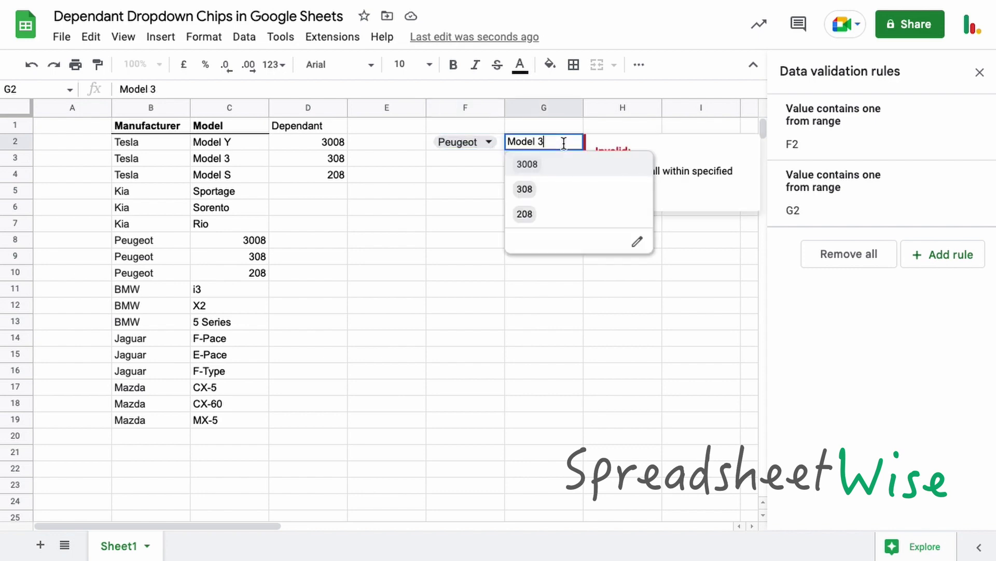
{"action": "left_click", "coordinate": [553, 189]}
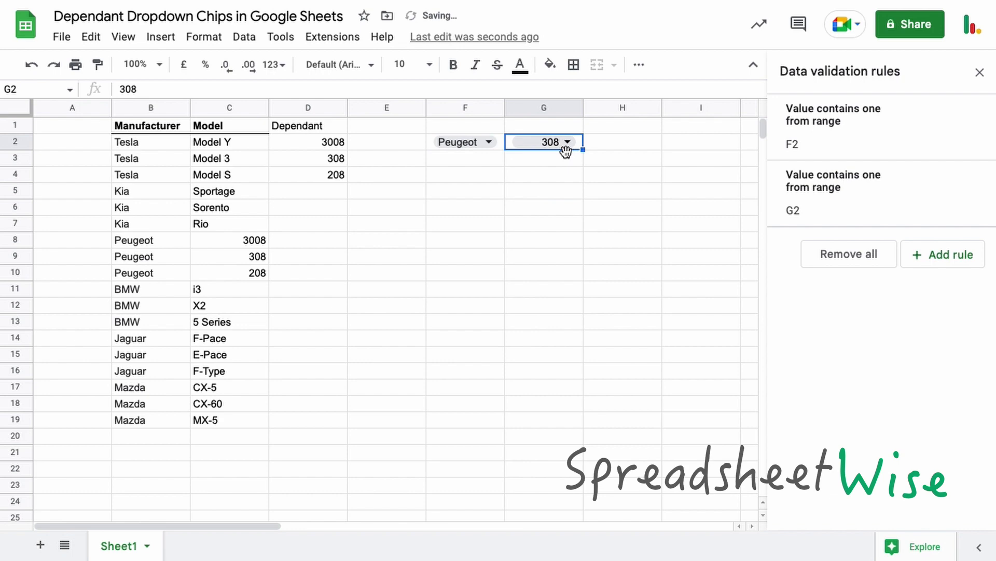